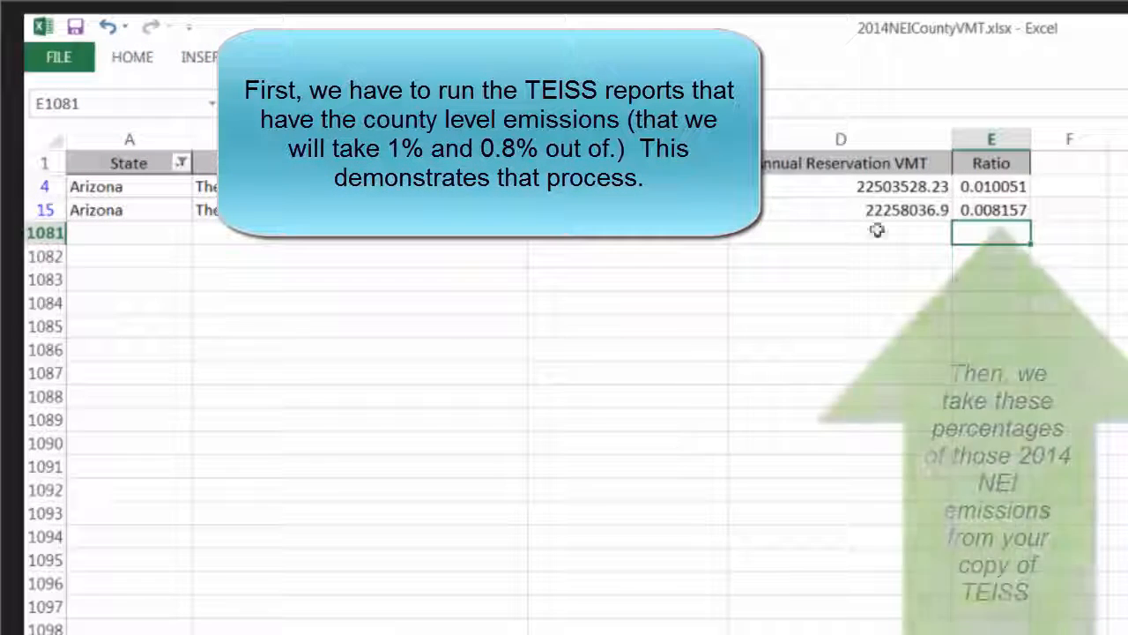
Inspect the formula behind Yavapai County's Ratio value in the 2014NEICountyVMT workbook
{"action": "left_click", "coordinate": [998, 212]}
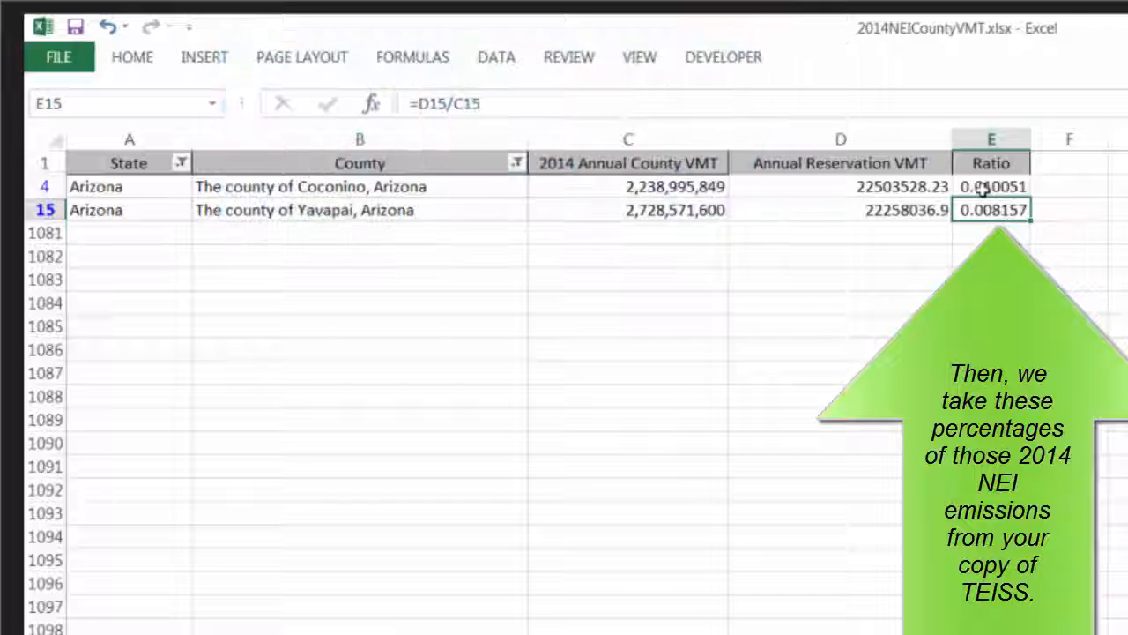
{"action": "left_click", "coordinate": [429, 103]}
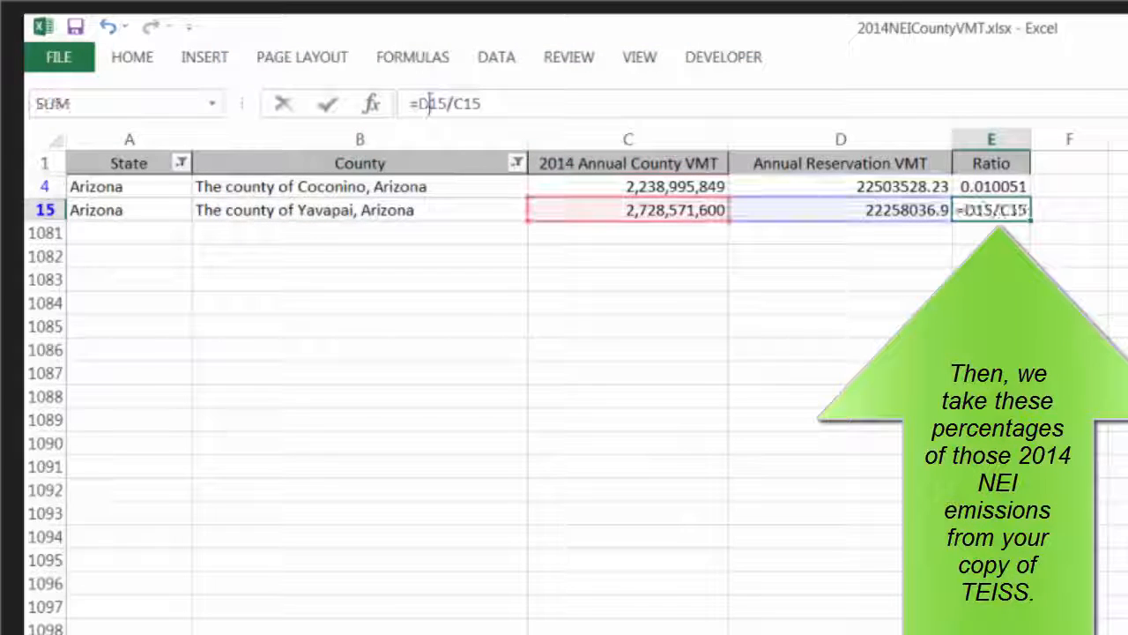
{"action": "key", "text": "Return"}
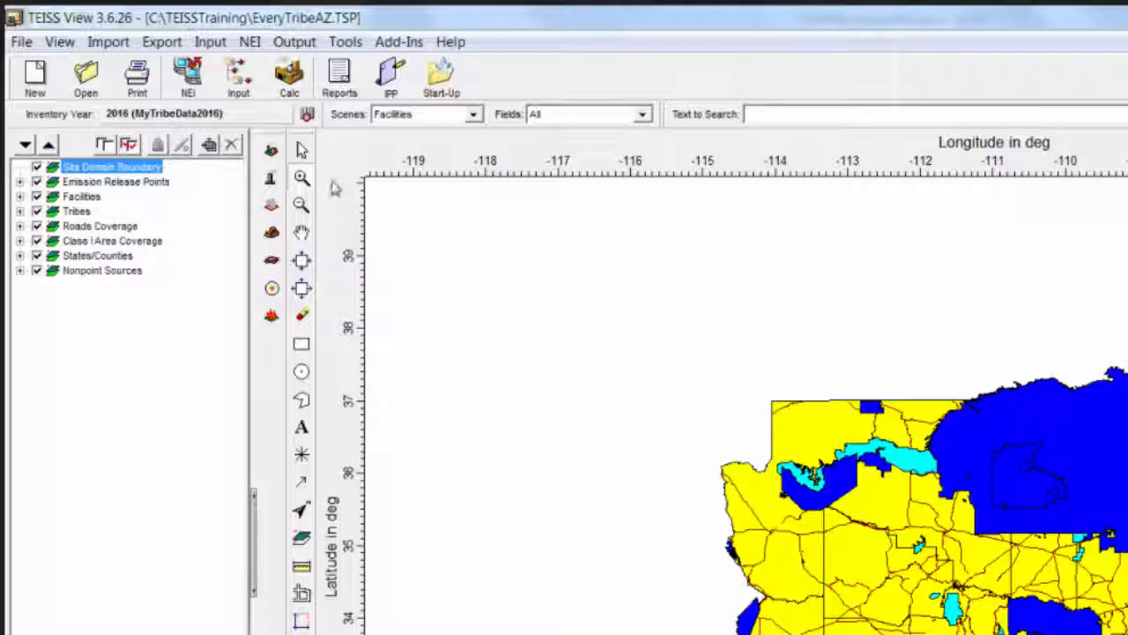
In TEISS View, switch the current inventory year to 2014 (Default Time) and close the Inventory Years window
{"action": "left_click", "coordinate": [309, 117]}
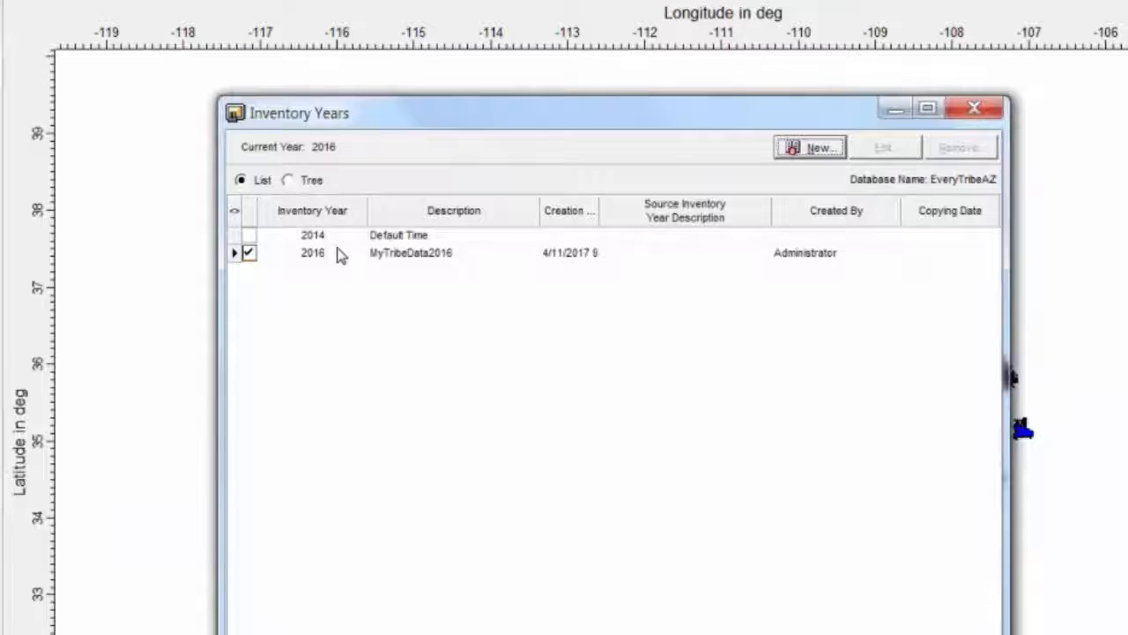
{"action": "left_click", "coordinate": [251, 237]}
{"action": "left_click", "coordinate": [250, 236]}
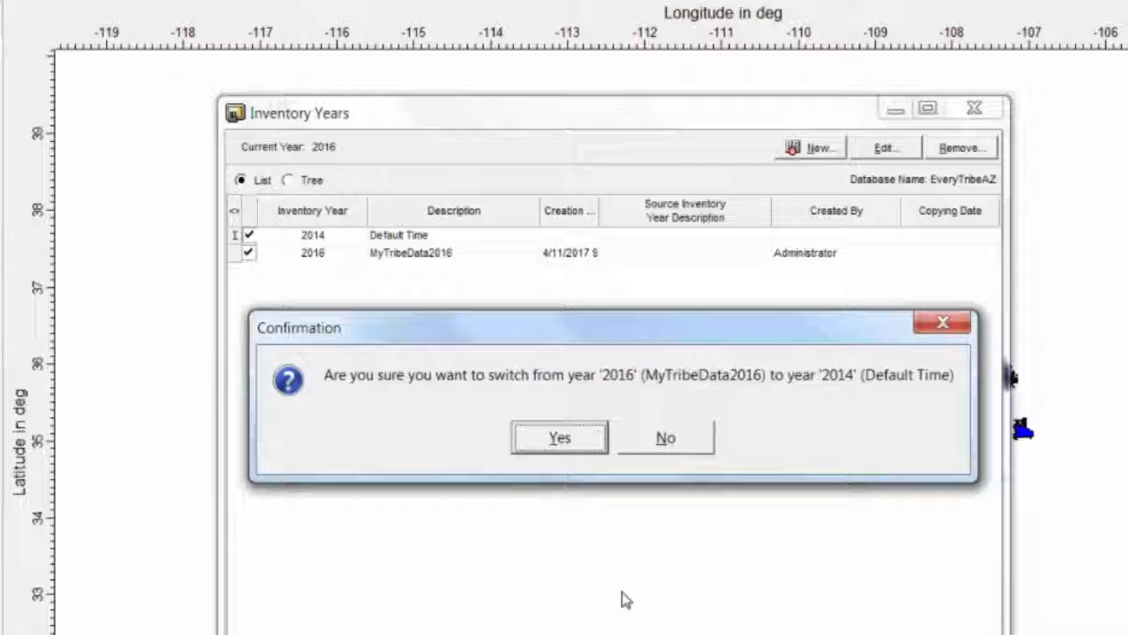
{"action": "left_click", "coordinate": [564, 439]}
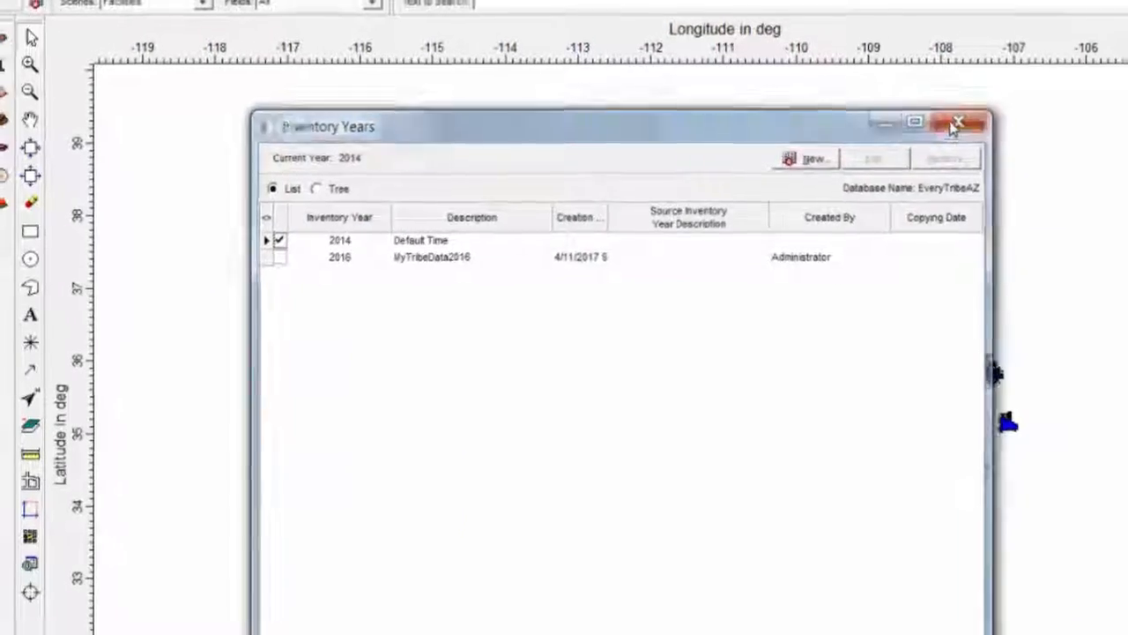
{"action": "left_click", "coordinate": [954, 126]}
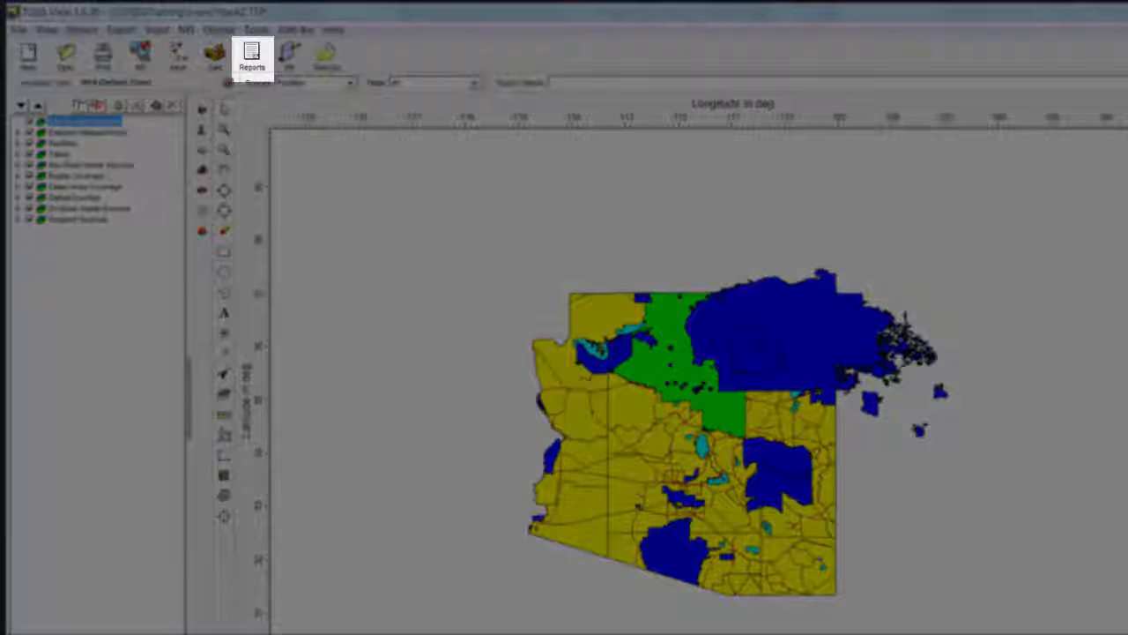
Start an On-Road Sources by Location report restricted to Coconino County and Yavapai County in Arizona
{"action": "left_click", "coordinate": [252, 58]}
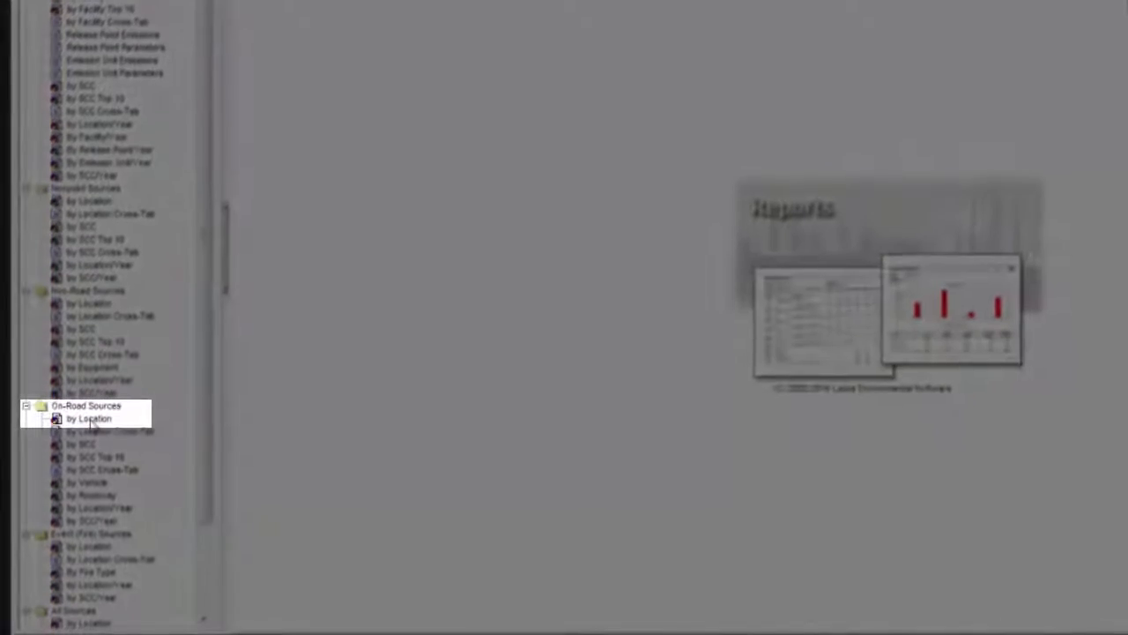
{"action": "double_click", "coordinate": [93, 422]}
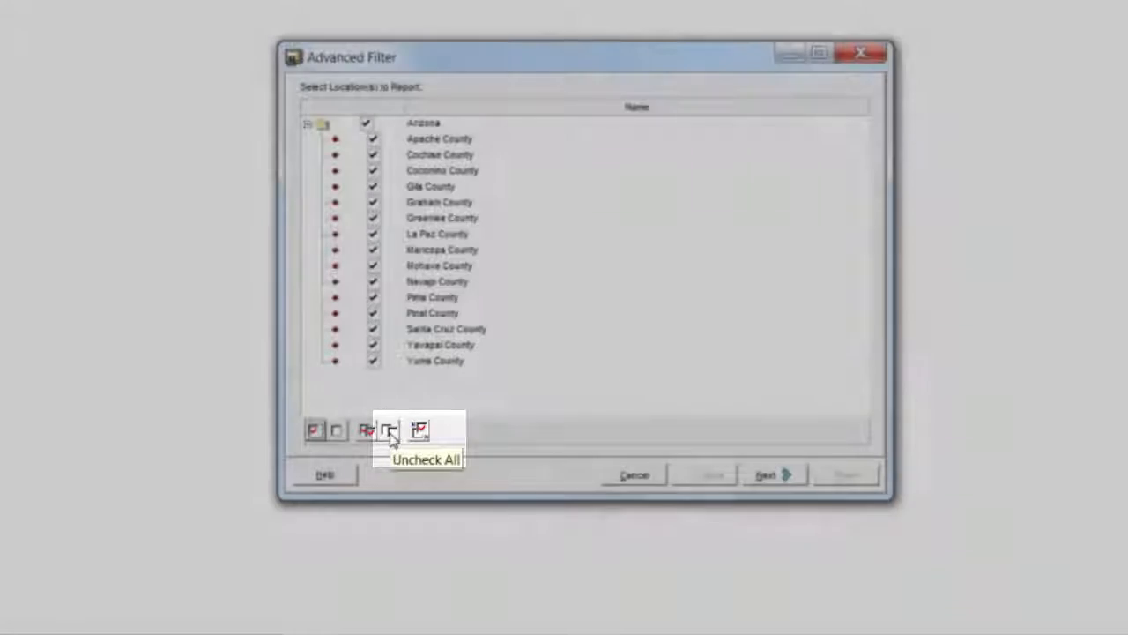
{"action": "left_click", "coordinate": [389, 432]}
{"action": "left_click", "coordinate": [374, 172]}
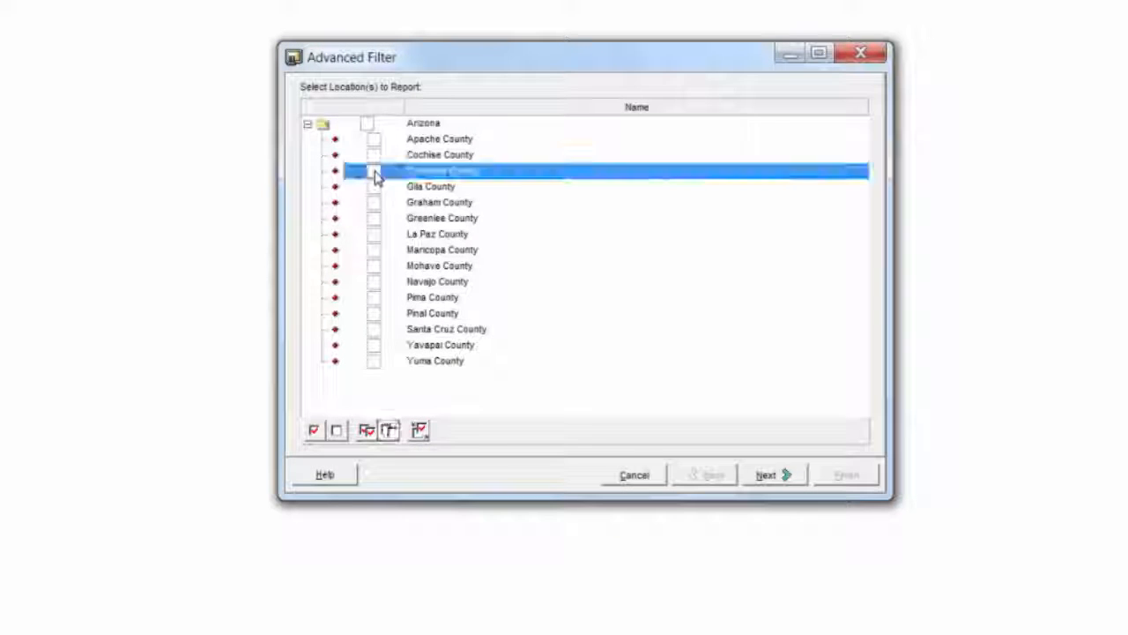
{"action": "left_click", "coordinate": [376, 349]}
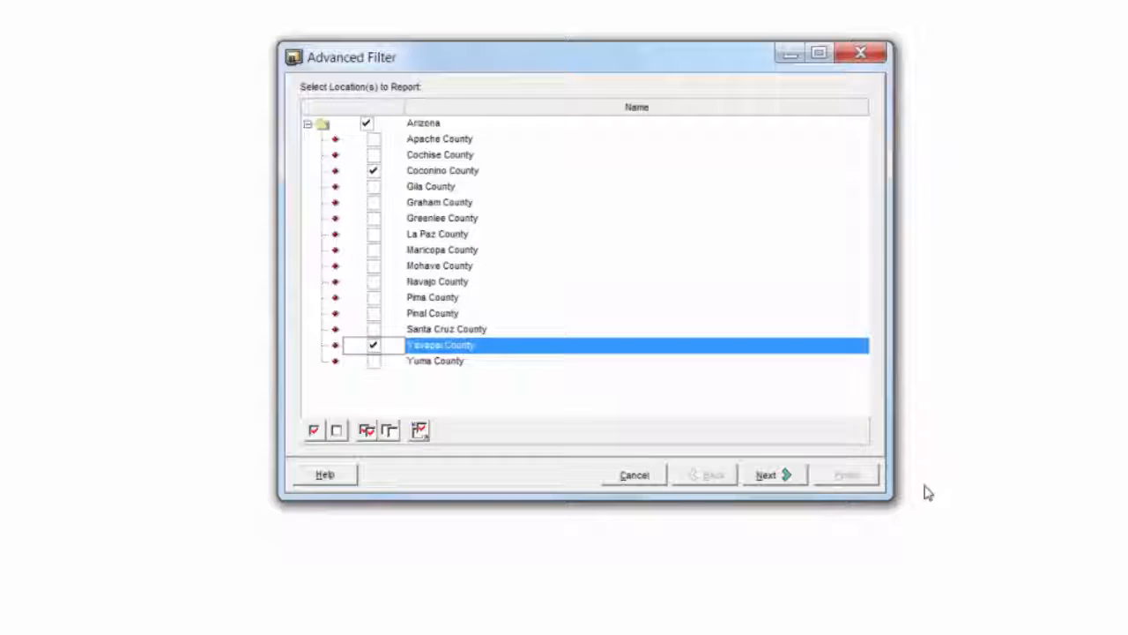
{"action": "left_click", "coordinate": [785, 475]}
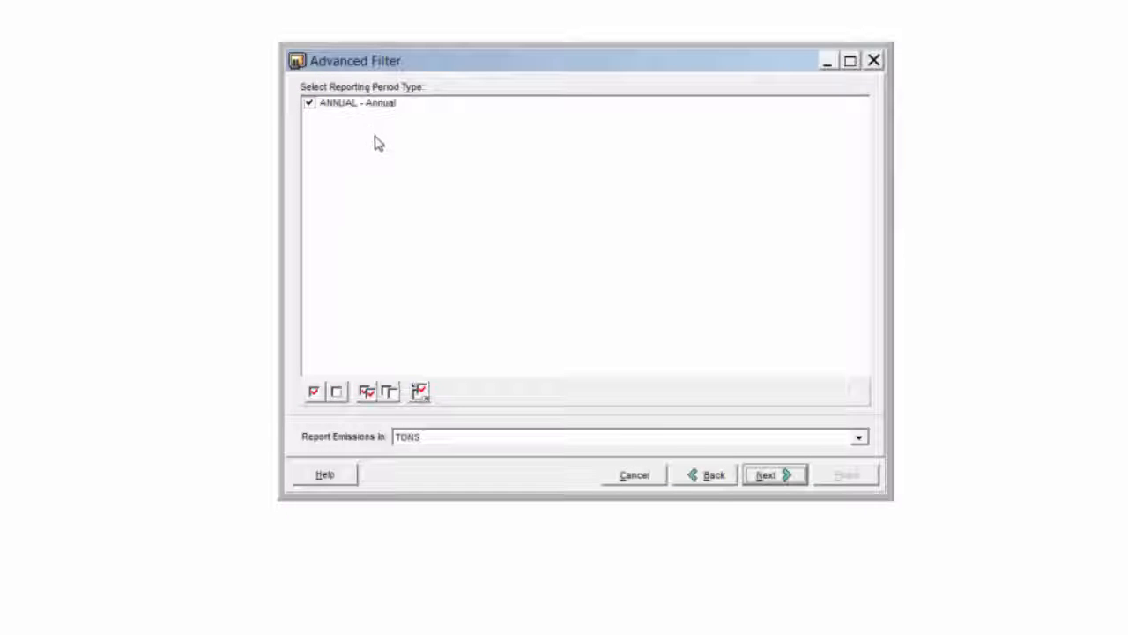
Keep annual reporting in tons, select pollutants NH3, CO, NOX, PM10-PRI, PM25-PRI, SO2 and VOC, and generate the report with the default chart and rounding options
{"action": "left_click", "coordinate": [768, 475]}
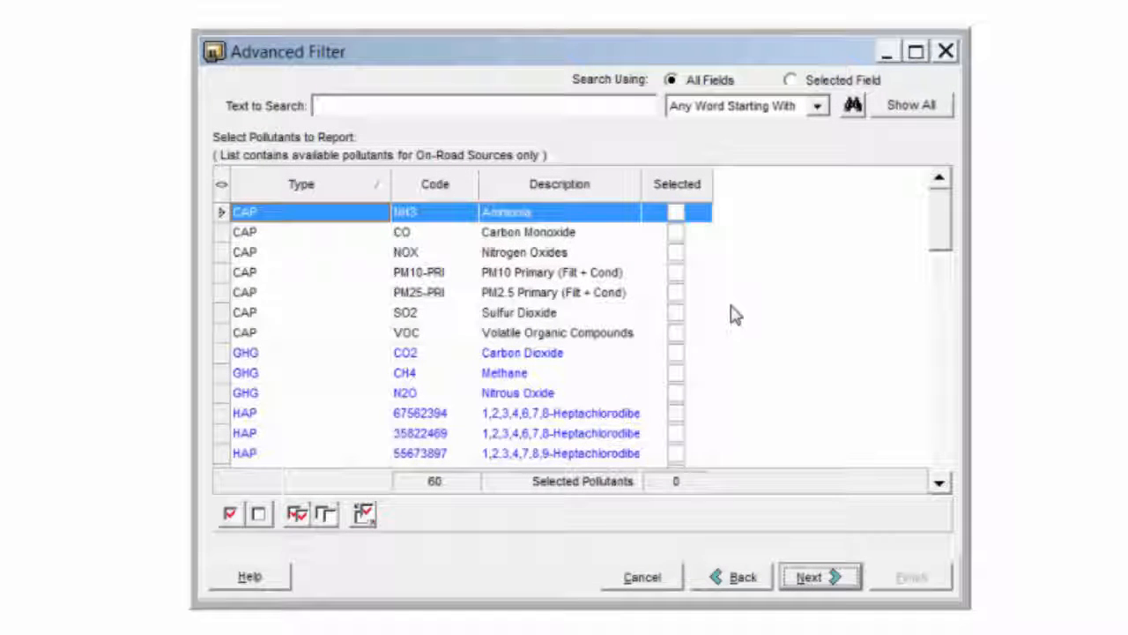
{"action": "left_click", "coordinate": [675, 212]}
{"action": "left_click", "coordinate": [677, 233]}
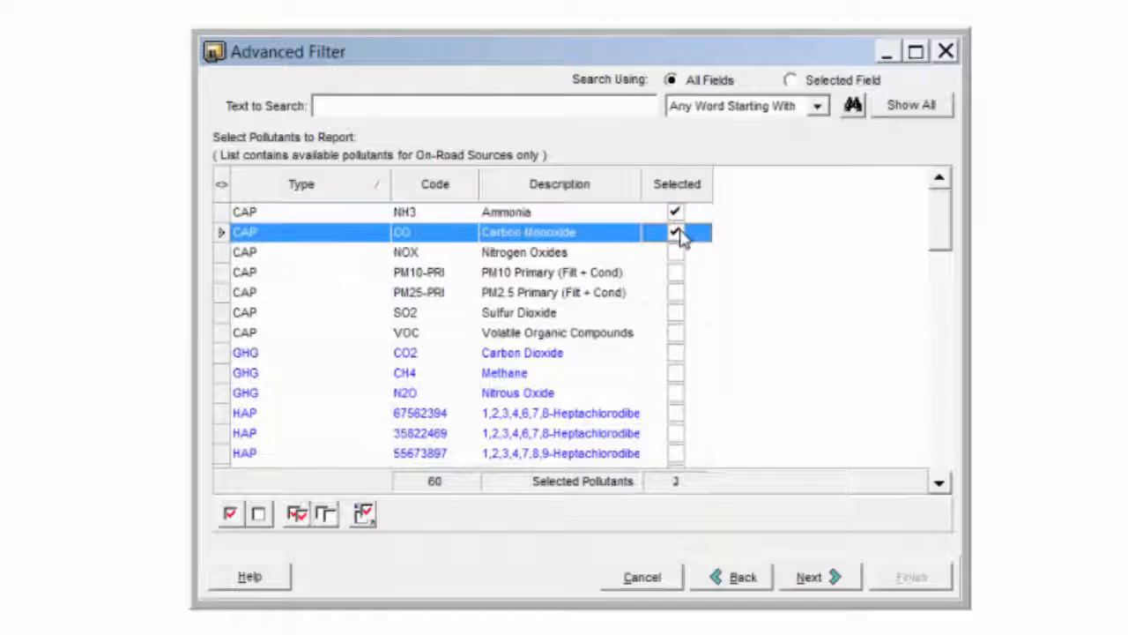
{"action": "left_click", "coordinate": [677, 253]}
{"action": "left_click", "coordinate": [677, 273]}
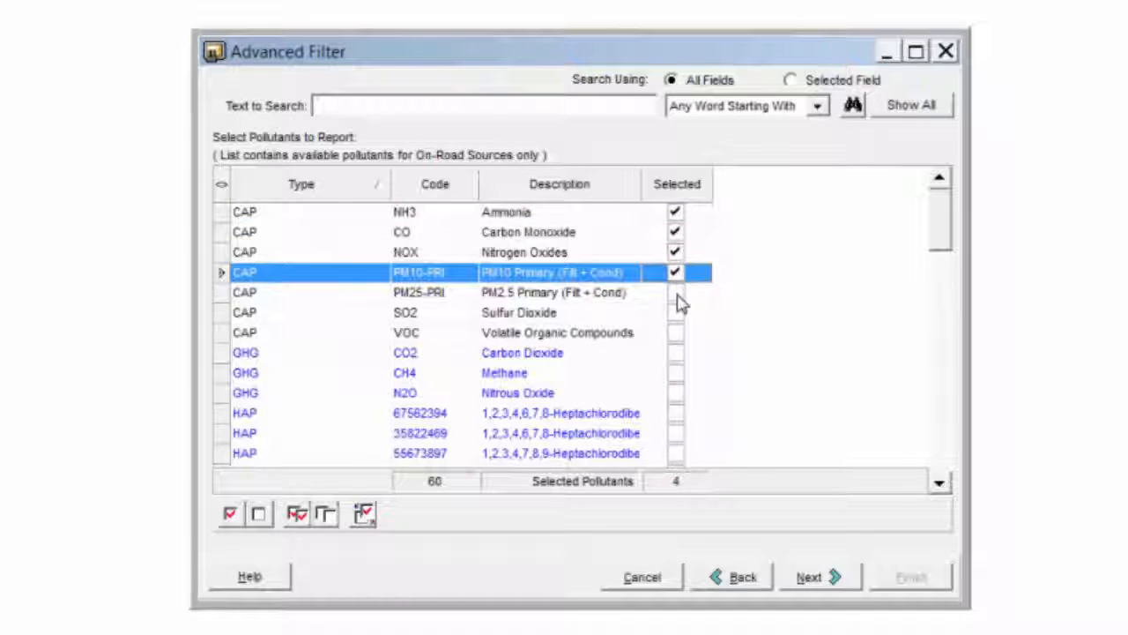
{"action": "left_click", "coordinate": [676, 293]}
{"action": "left_click", "coordinate": [677, 312]}
{"action": "left_click", "coordinate": [679, 334]}
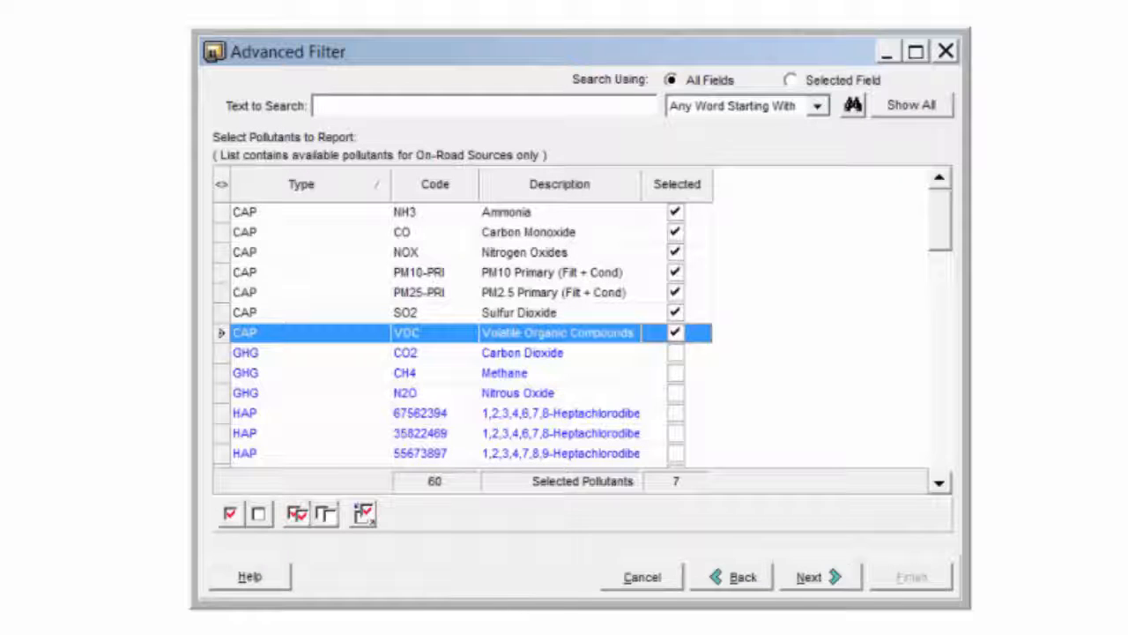
{"action": "left_click", "coordinate": [813, 587]}
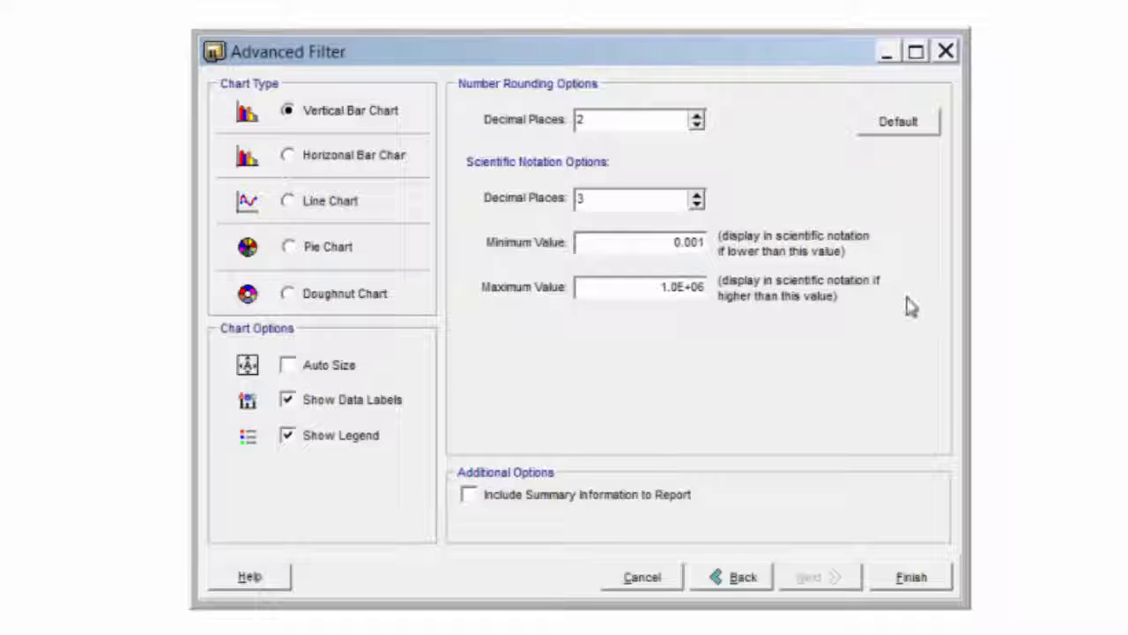
{"action": "left_click", "coordinate": [913, 579]}
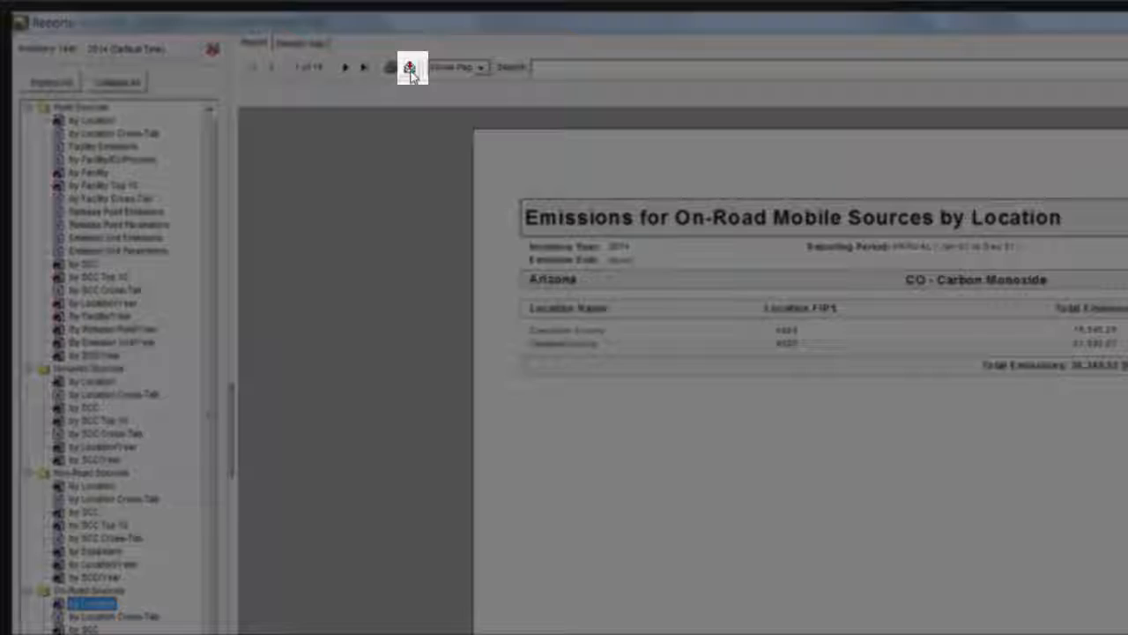
Export the report to a disk file in MS Excel 97-2000 (Data only) format, accepting the custom Excel format options
{"action": "left_click", "coordinate": [410, 69]}
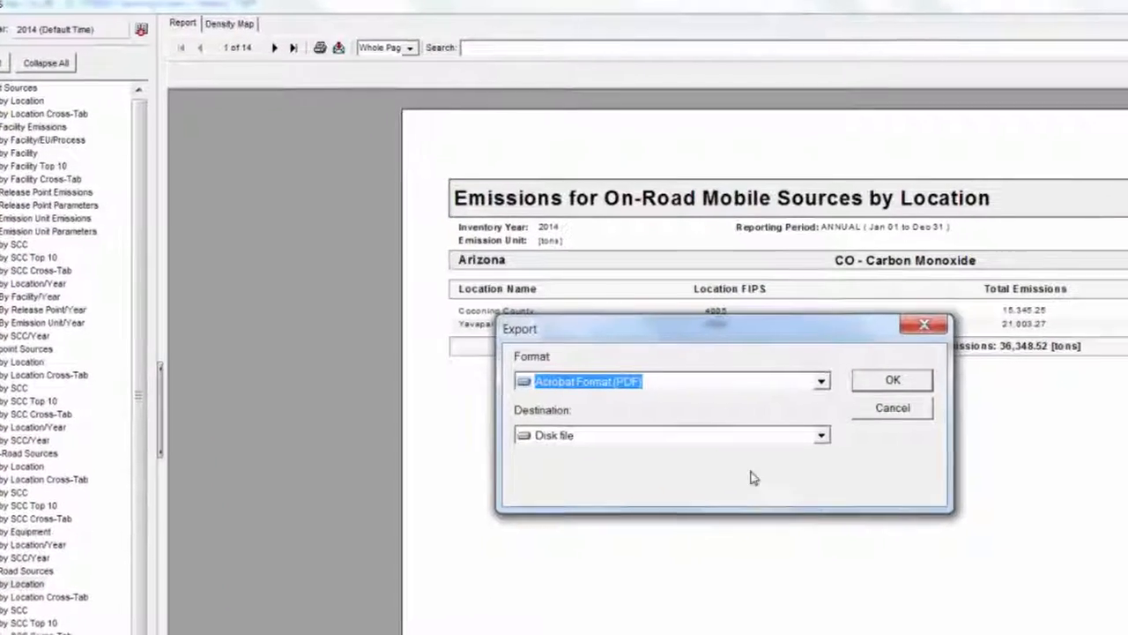
{"action": "left_click", "coordinate": [821, 382]}
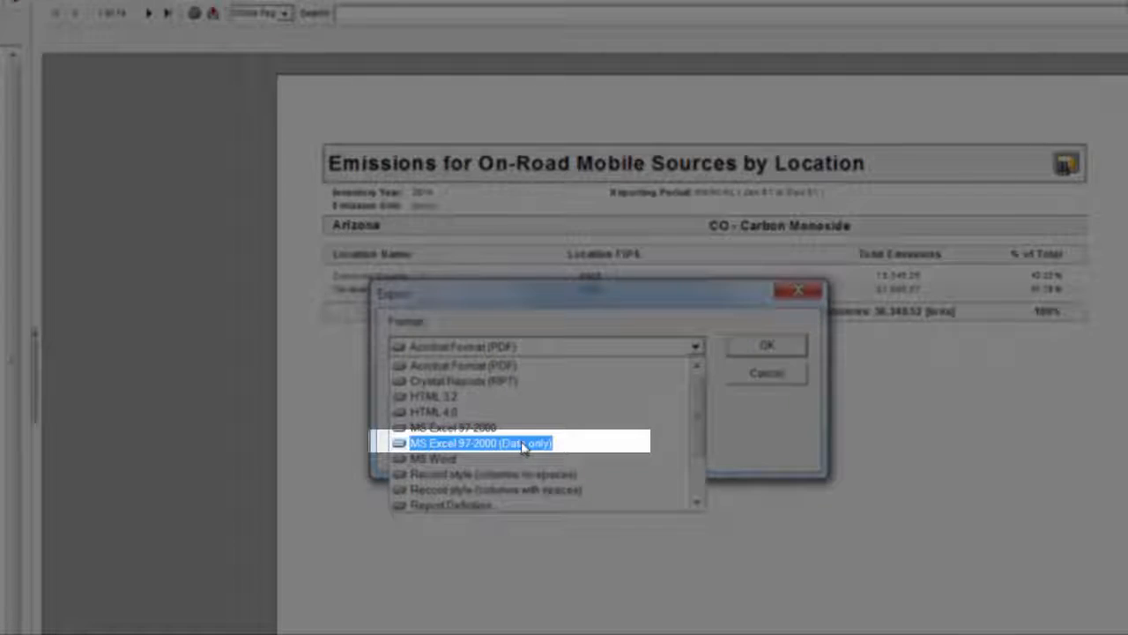
{"action": "left_click", "coordinate": [524, 443]}
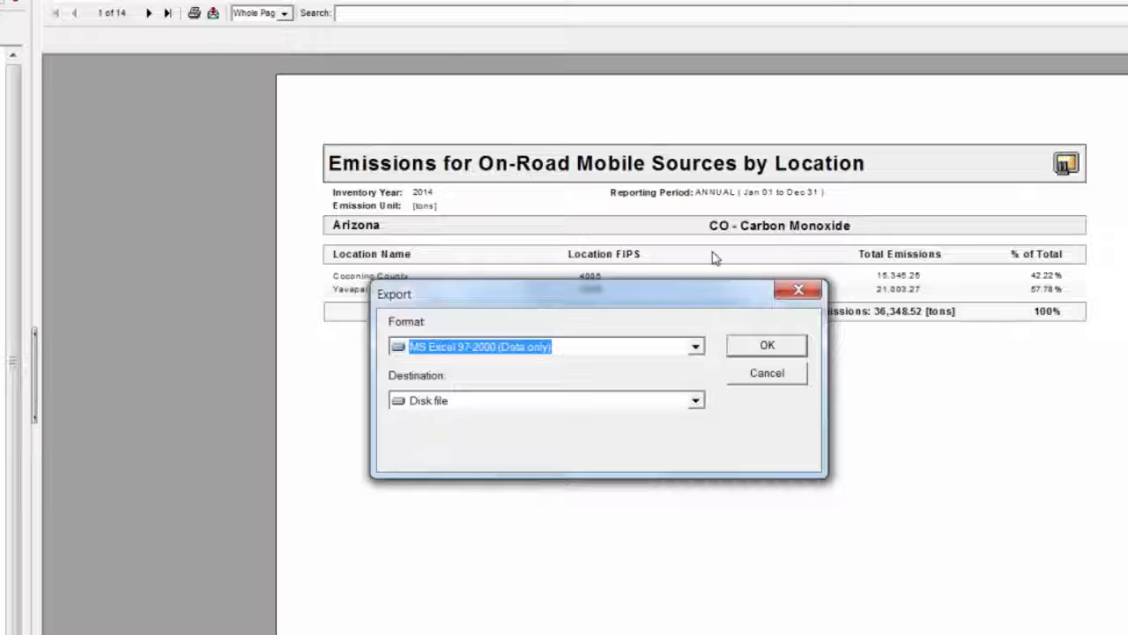
{"action": "left_click", "coordinate": [759, 346]}
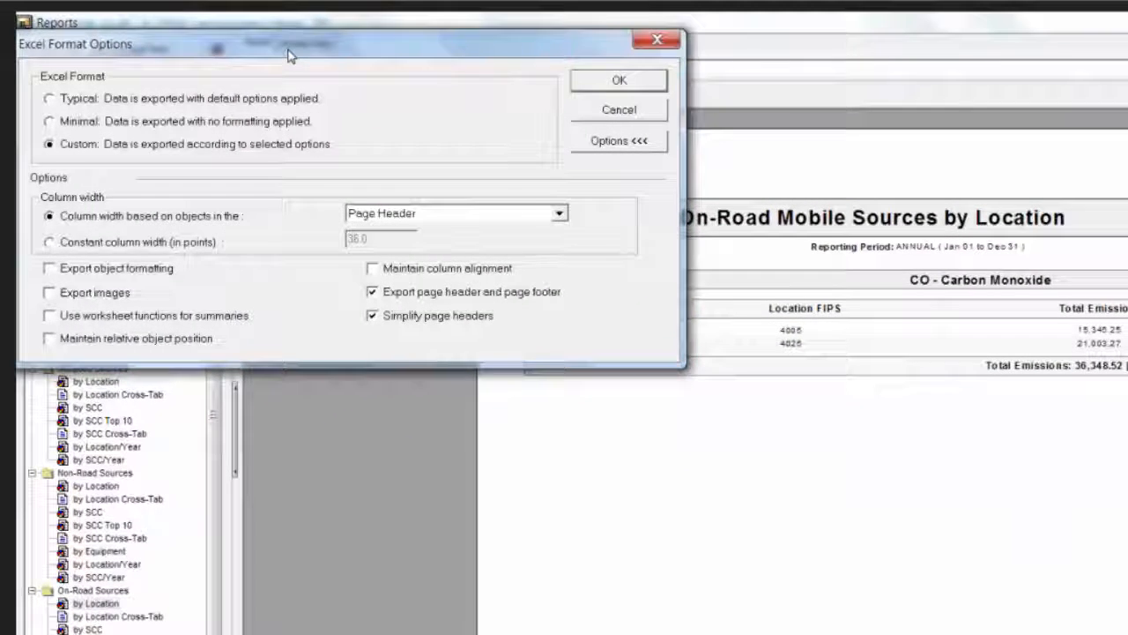
{"action": "left_click_drag", "start_coordinate": [311, 87], "coordinate": [336, 99]}
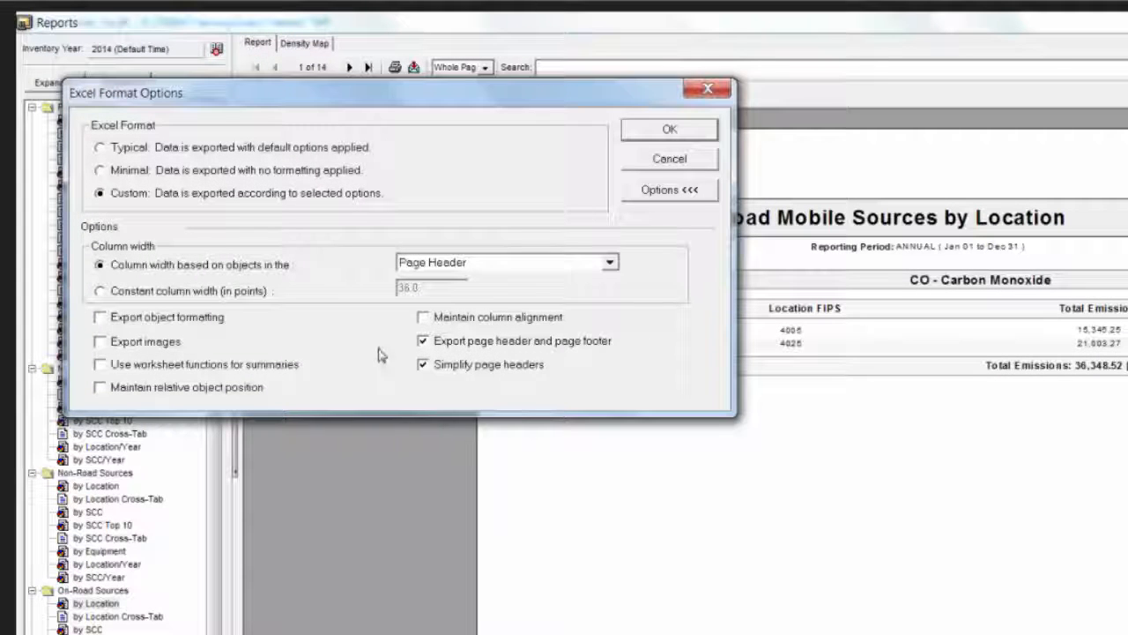
{"action": "left_click", "coordinate": [667, 131]}
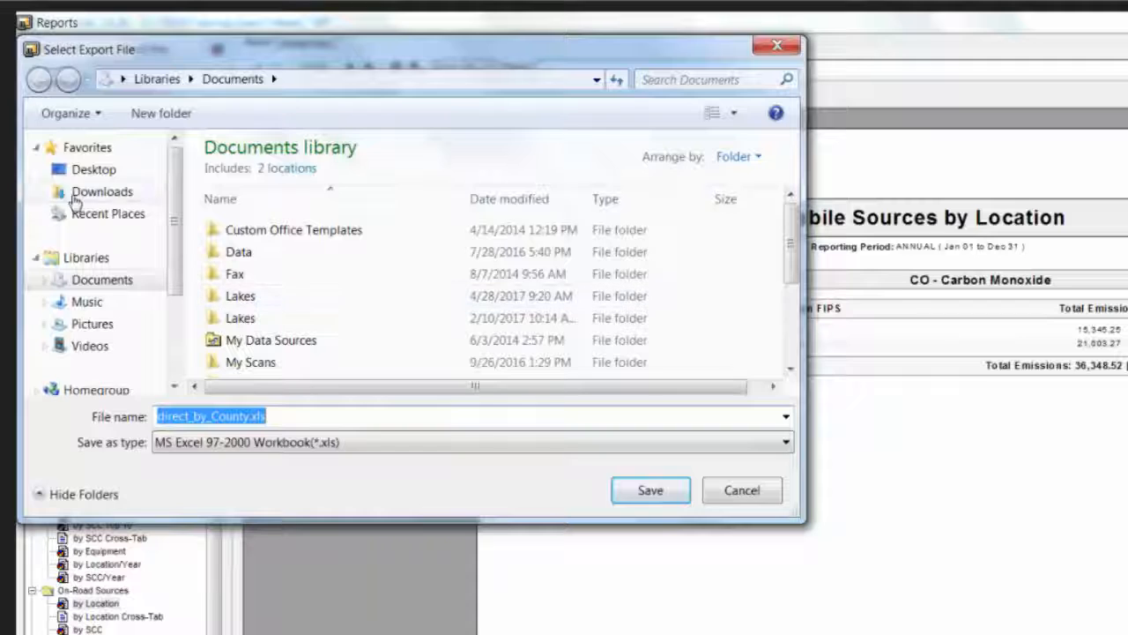
Save the exported workbook in the TEISSTraining folder on the C: drive as 2014NEICountyEmissionsOnroadYavapaiCoconino
{"action": "scroll", "coordinate": [101, 323], "scroll_direction": "down", "scroll_amount": 2}
{"action": "left_click", "coordinate": [103, 362]}
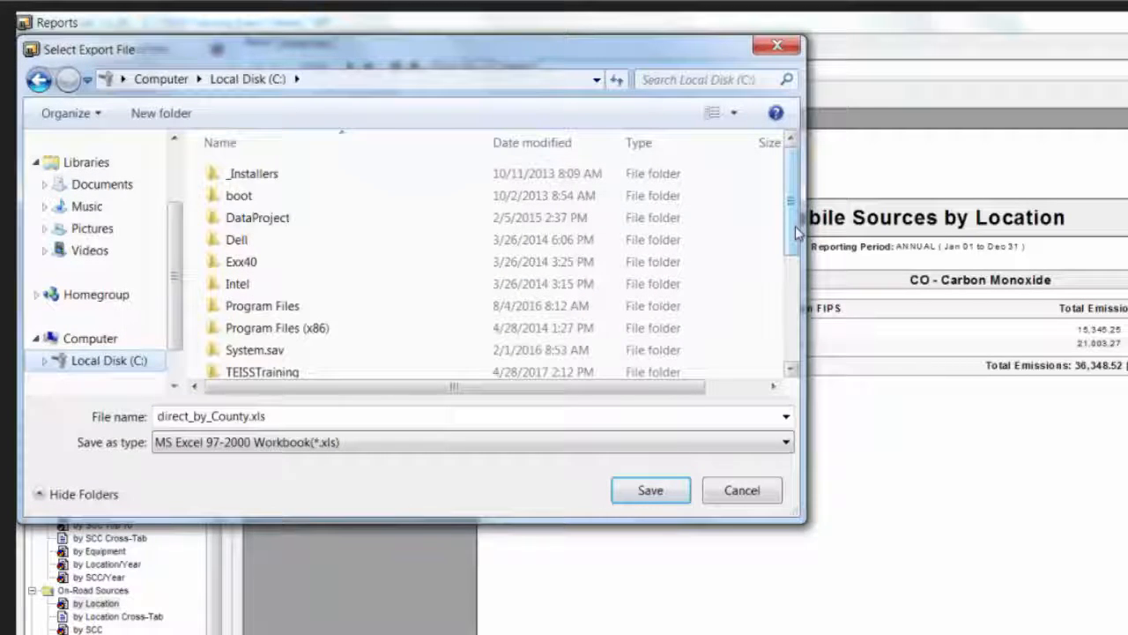
{"action": "left_click_drag", "start_coordinate": [796, 233], "coordinate": [796, 234]}
{"action": "double_click", "coordinate": [262, 372]}
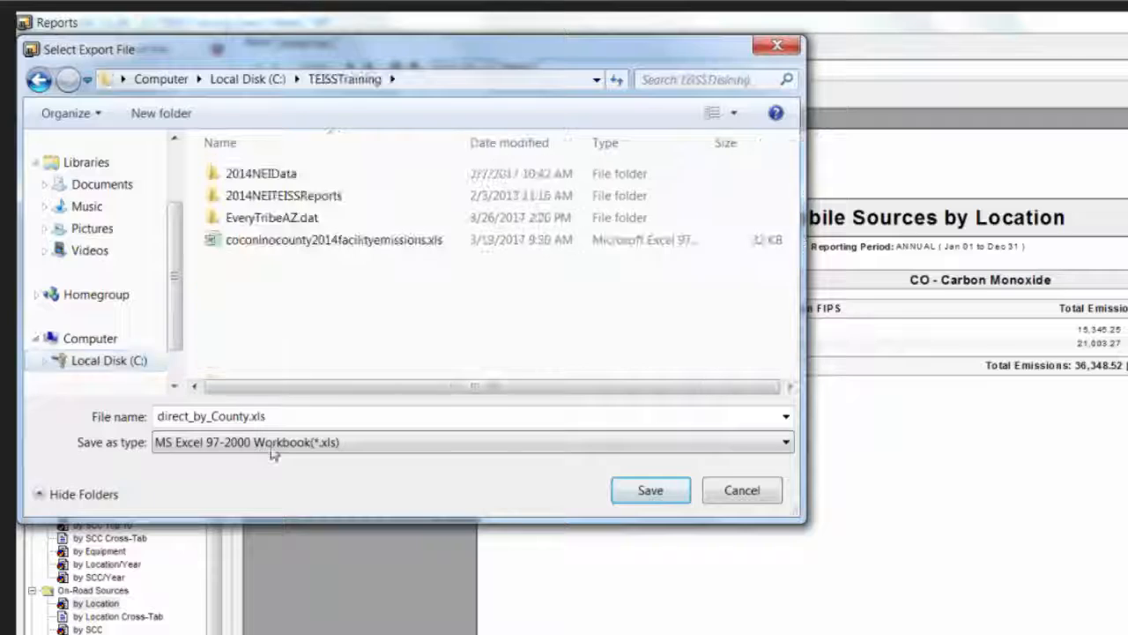
{"action": "left_click", "coordinate": [268, 416]}
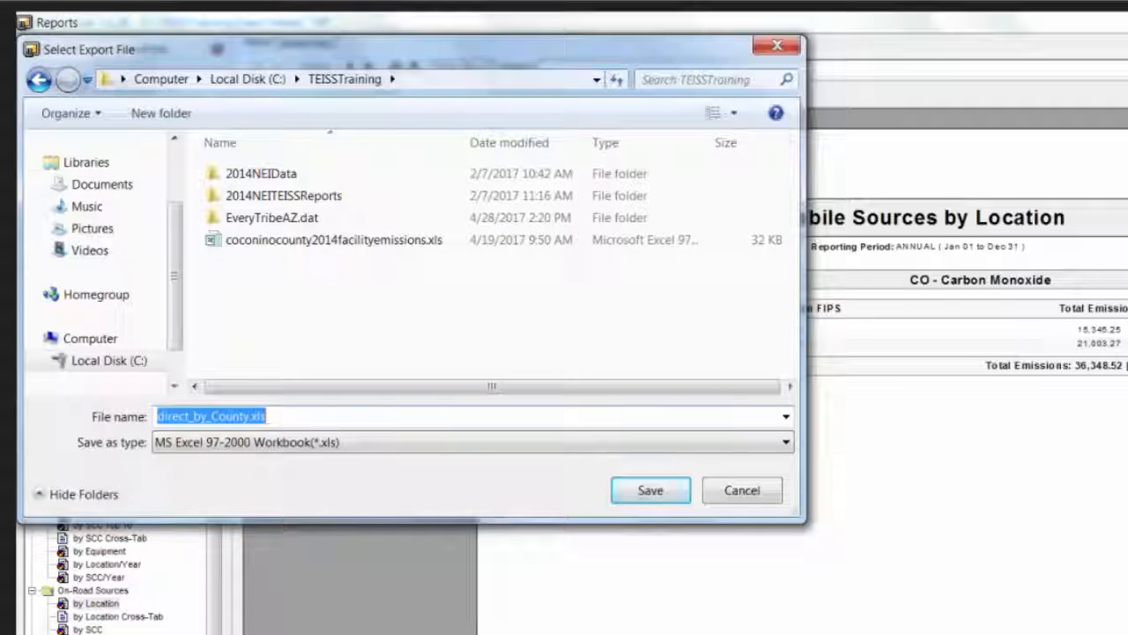
{"action": "type", "text": "2014NEI"}
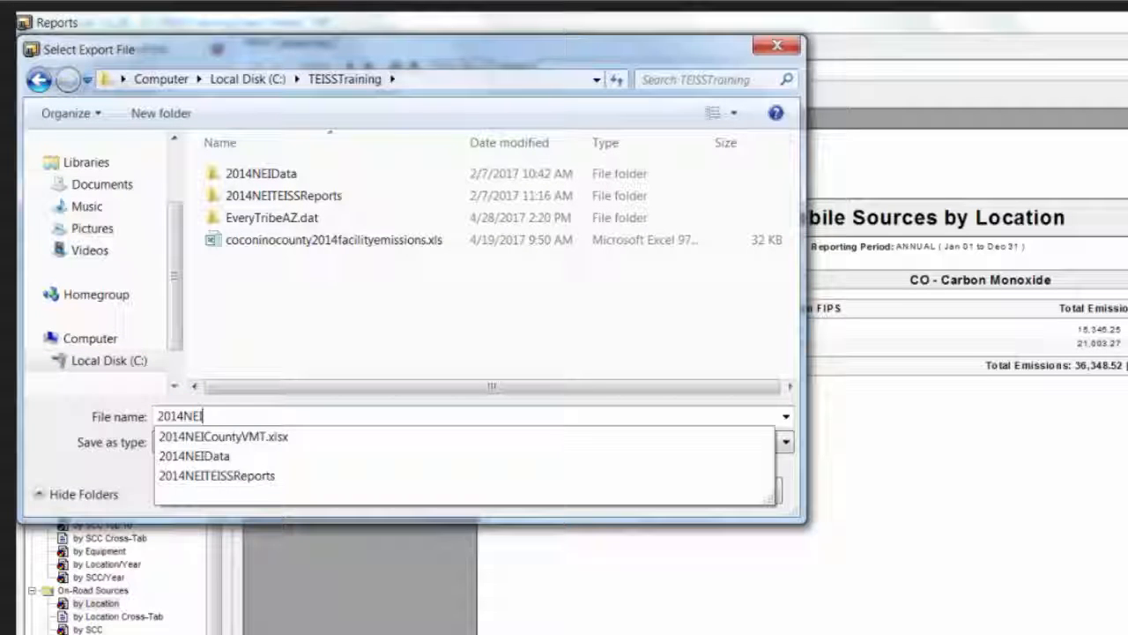
{"action": "type", "text": "CountyEmissionsOnroadYa"}
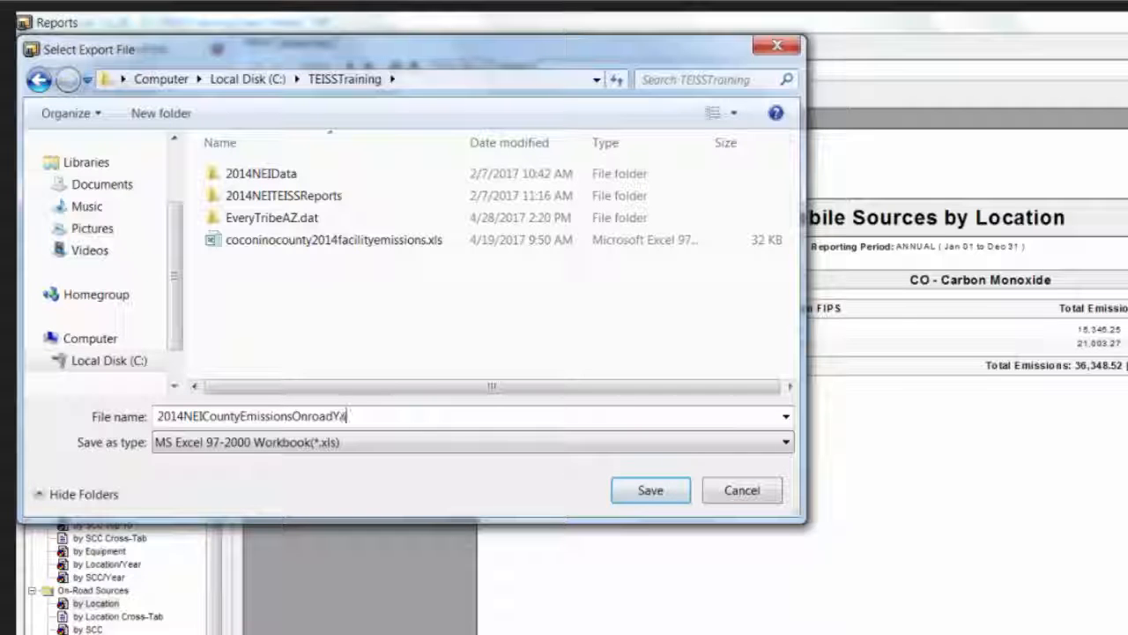
{"action": "type", "text": "vapaiCoconino"}
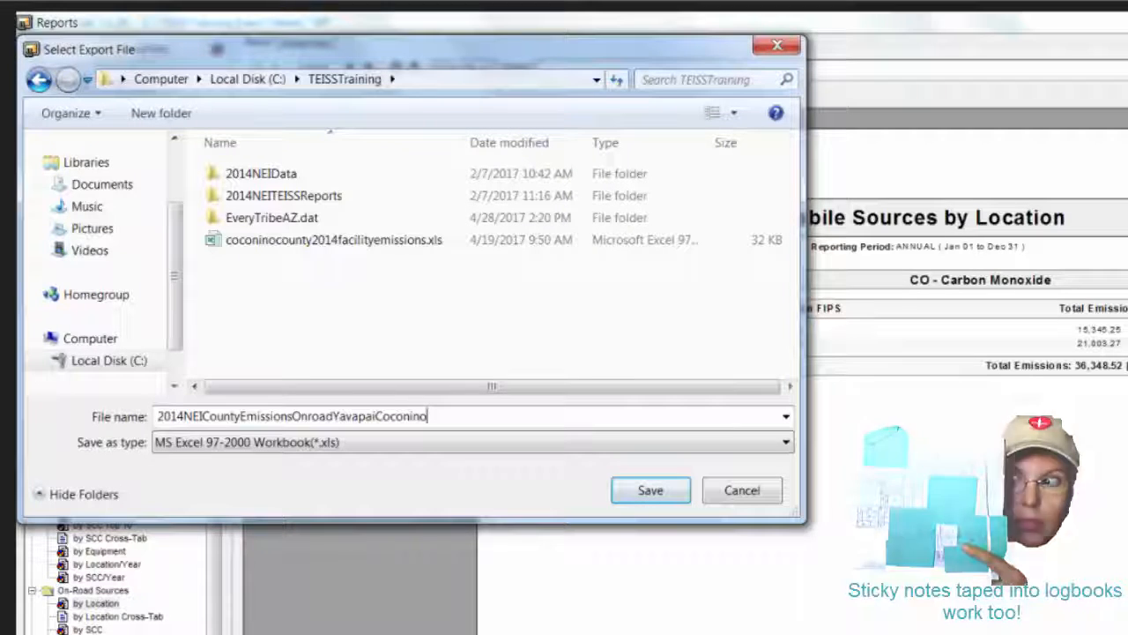
{"action": "left_click", "coordinate": [667, 498]}
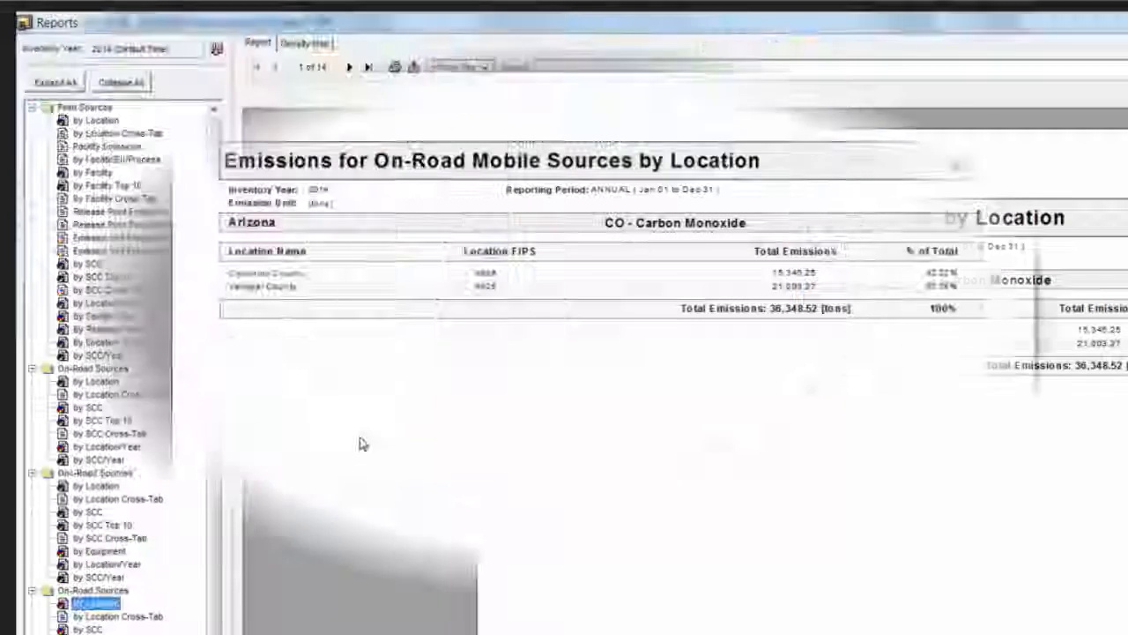